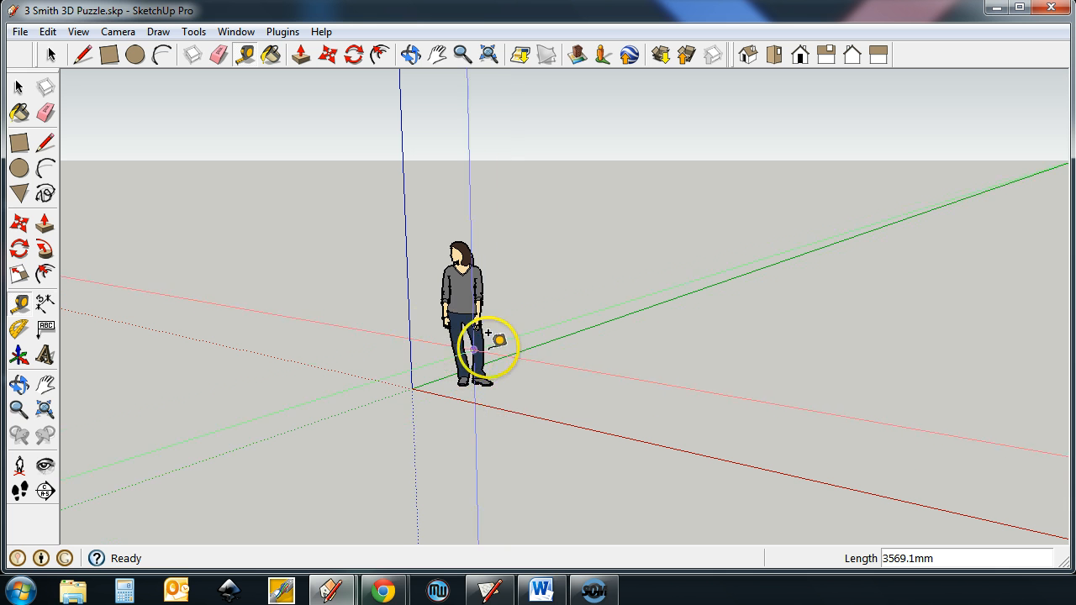
Step: Examine the six finished puzzle pieces and the white piece's dimensions in the other open model, and return to the 3 Smith 3D Puzzle file
left_click(340, 587)
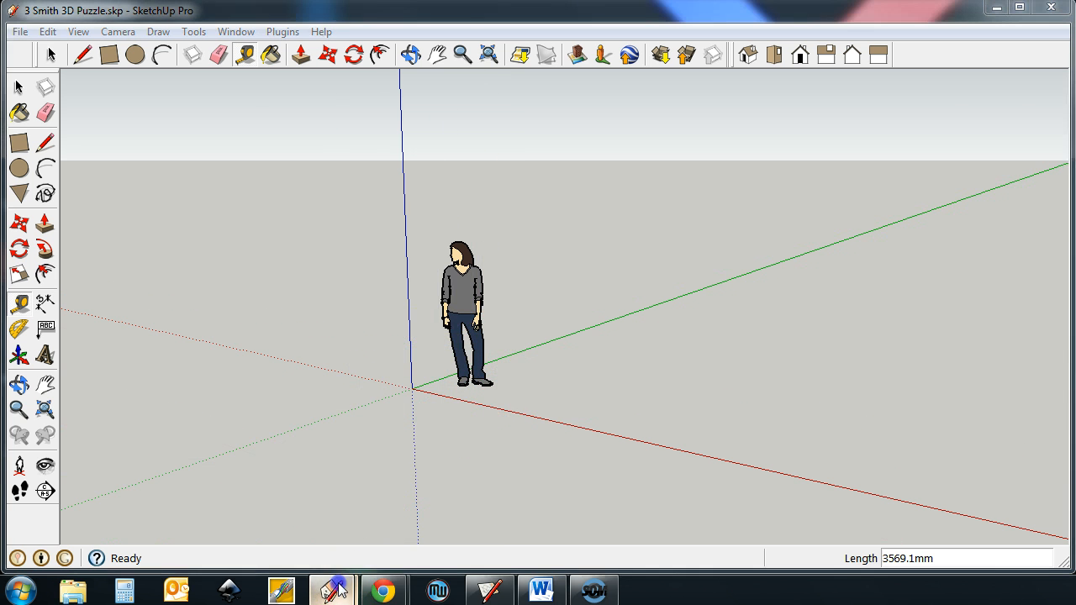
left_click(372, 540)
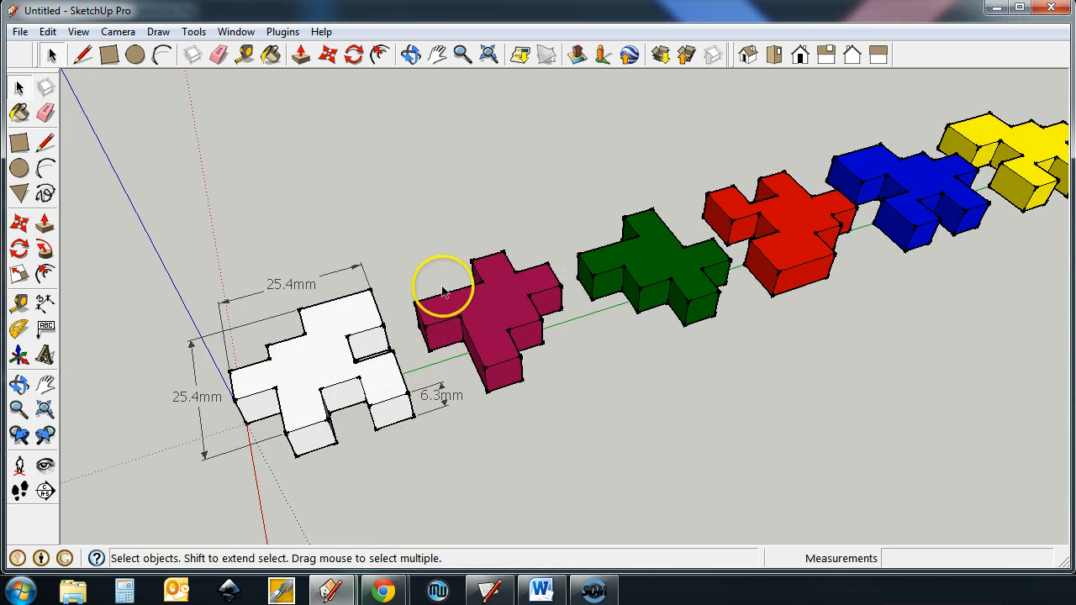
key("o")
left_click_drag(353, 293, 390, 252)
key("space")
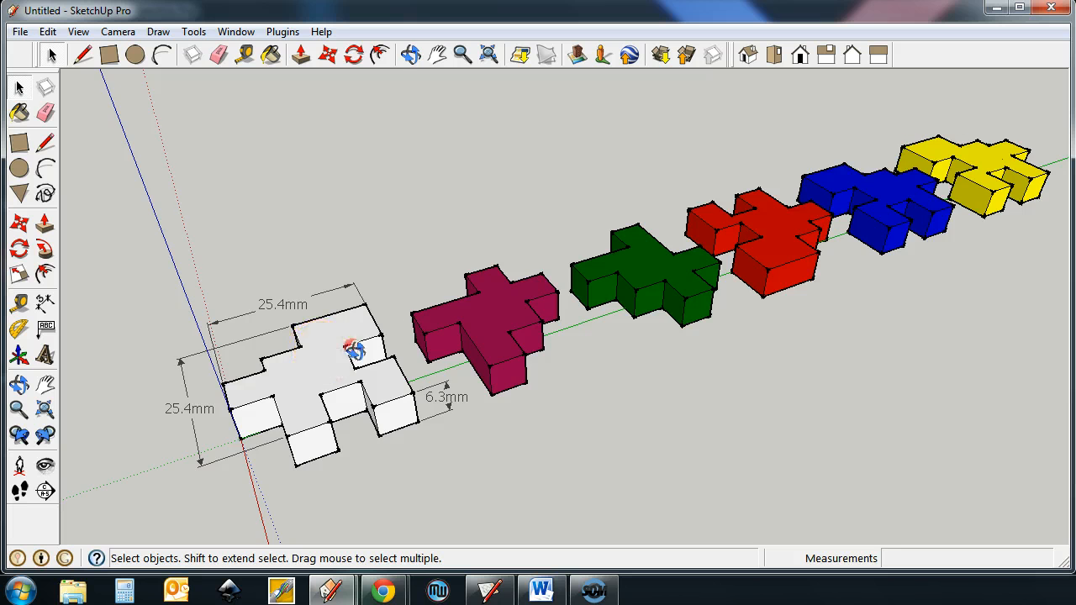
middle_click_drag(356, 348, 368, 315)
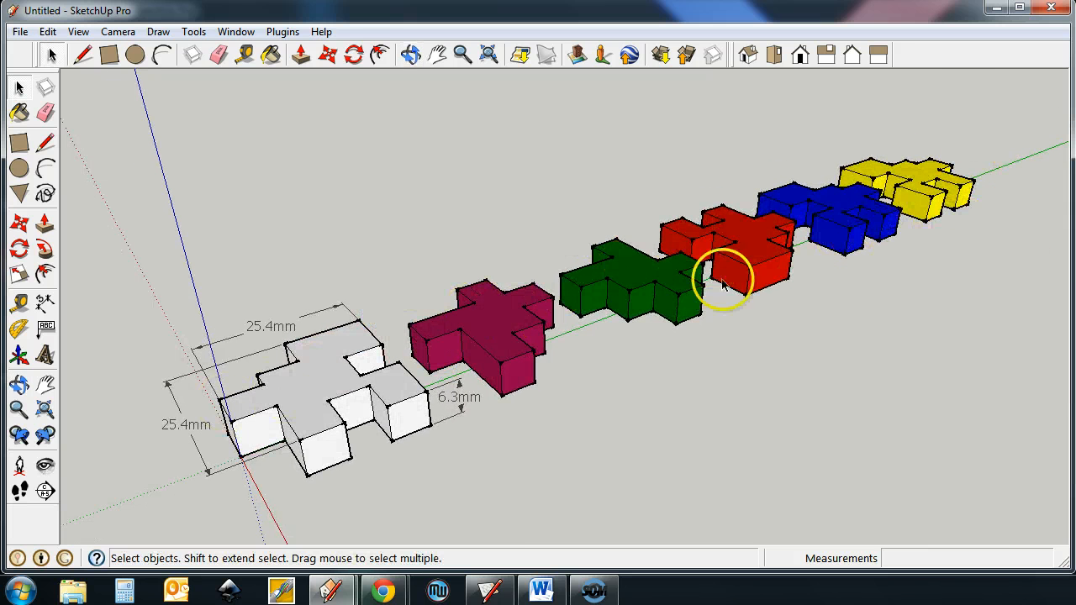
middle_click_drag(698, 243, 715, 290)
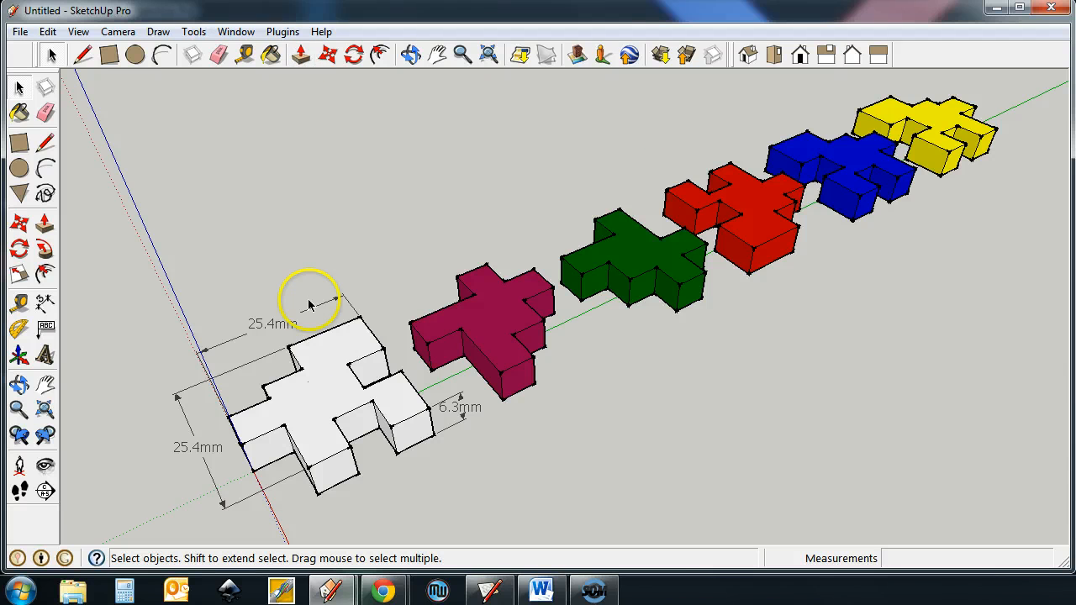
left_click(993, 12)
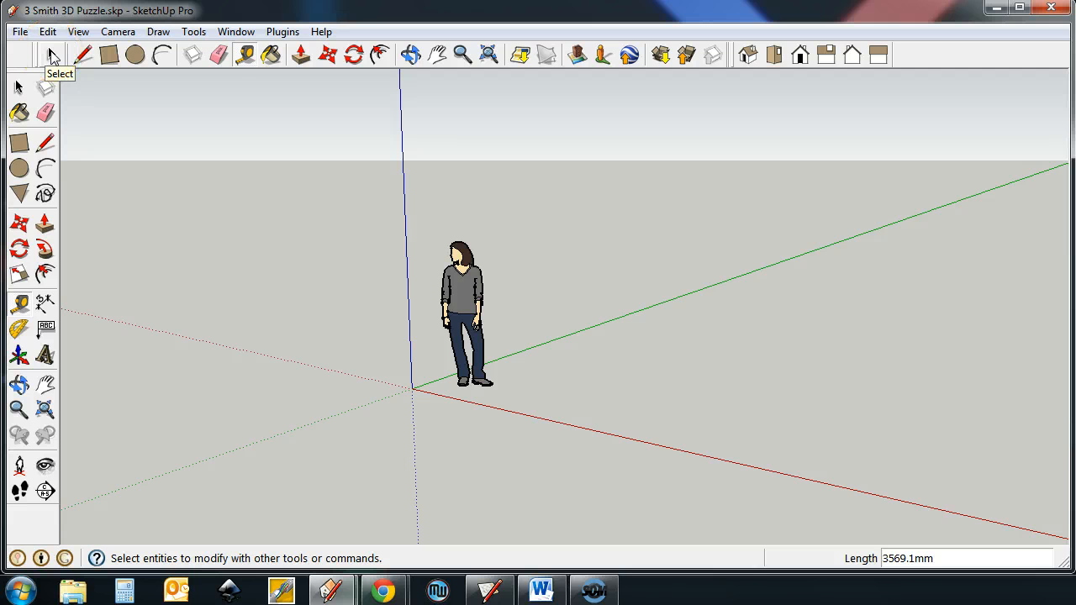
Step: Delete the default human figure near the origin
left_click(52, 55)
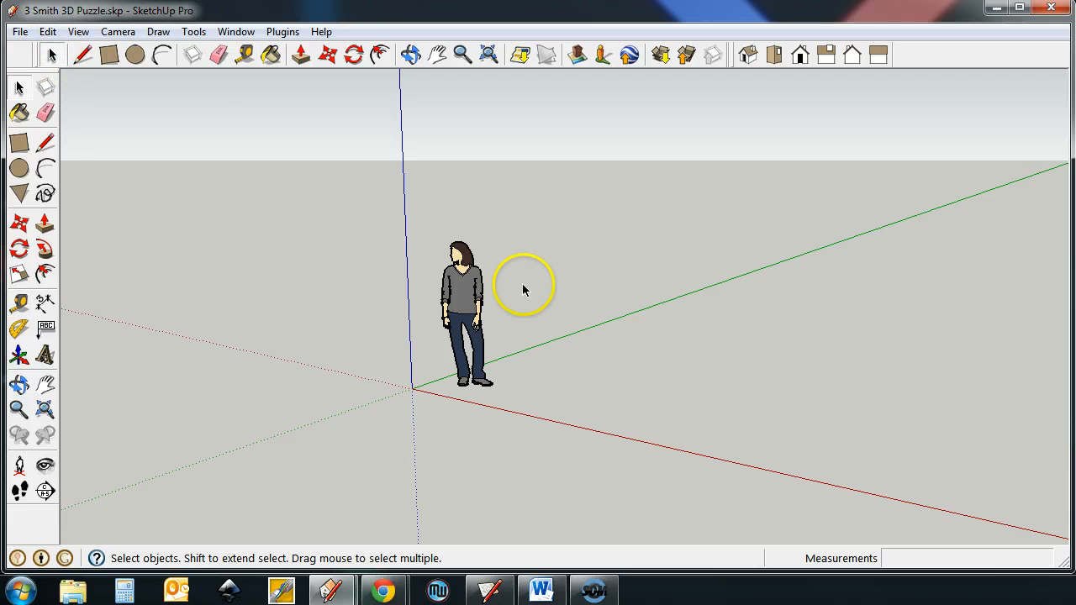
left_click(455, 266)
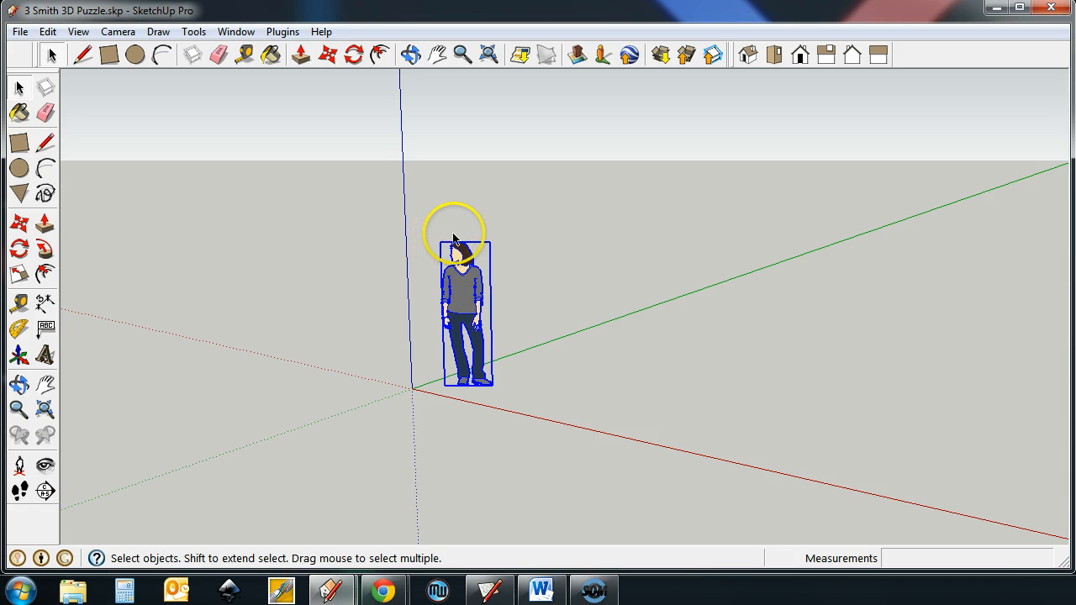
key("Delete")
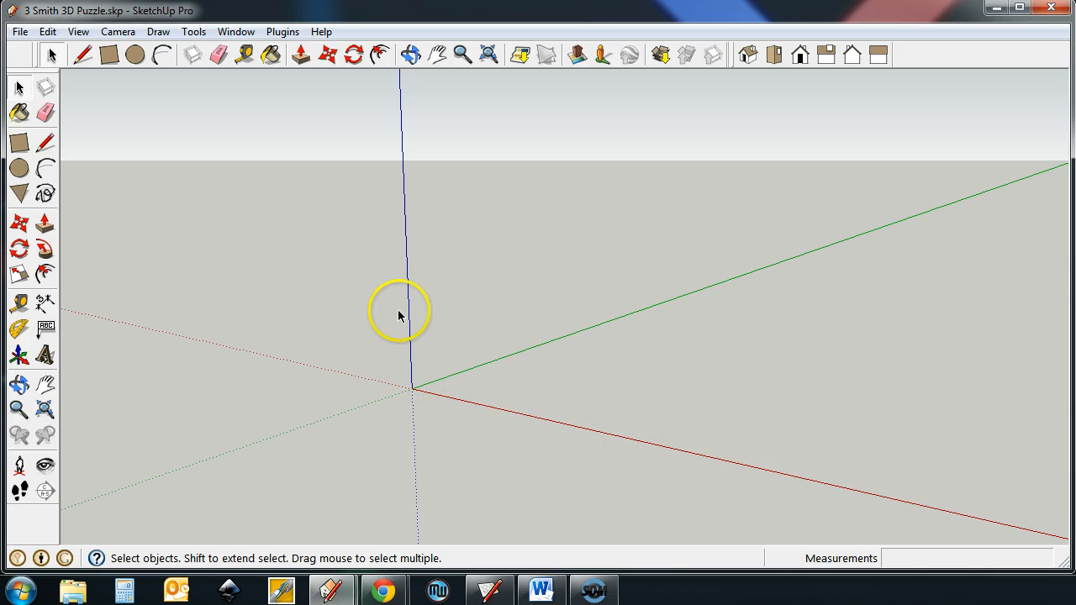
Step: Draw a 25.4 by 25.4 mm square on the ground plane, starting at the origin and using the reference model's dimensions
left_click(776, 56)
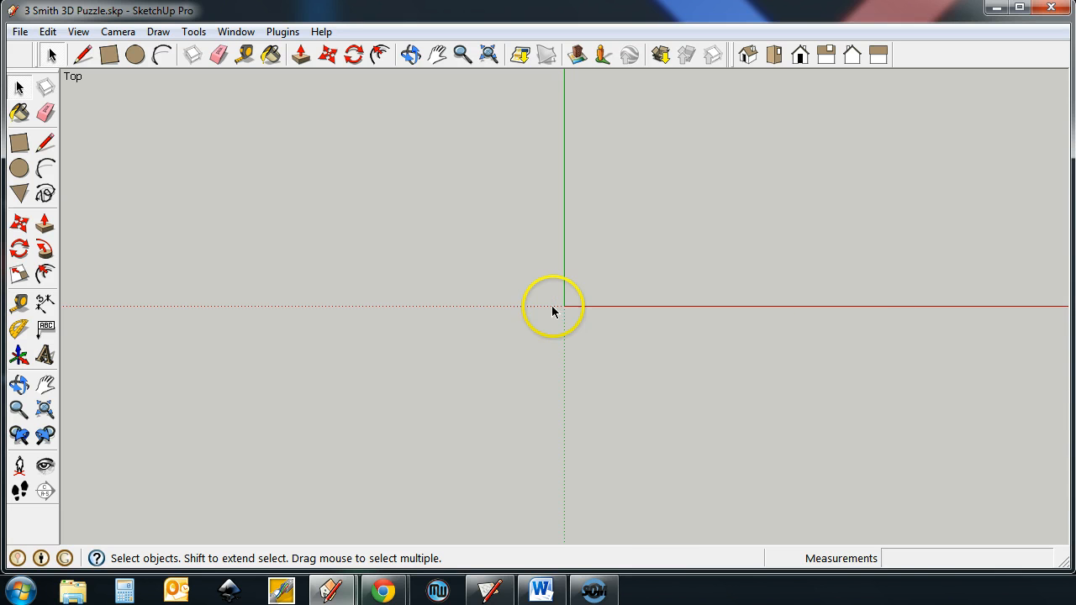
middle_click_drag(557, 243, 527, 185)
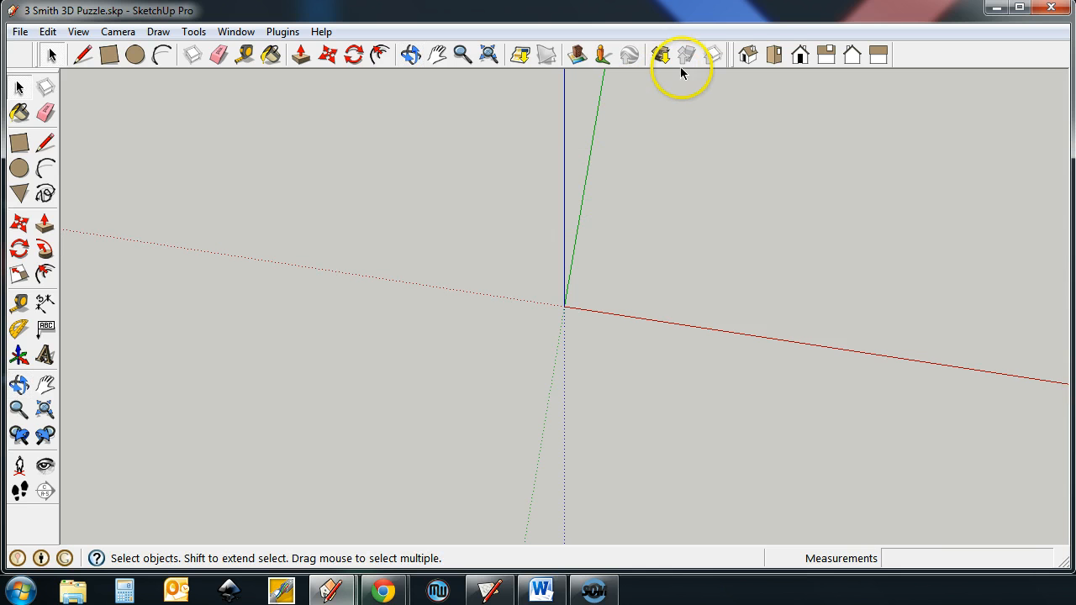
left_click(774, 54)
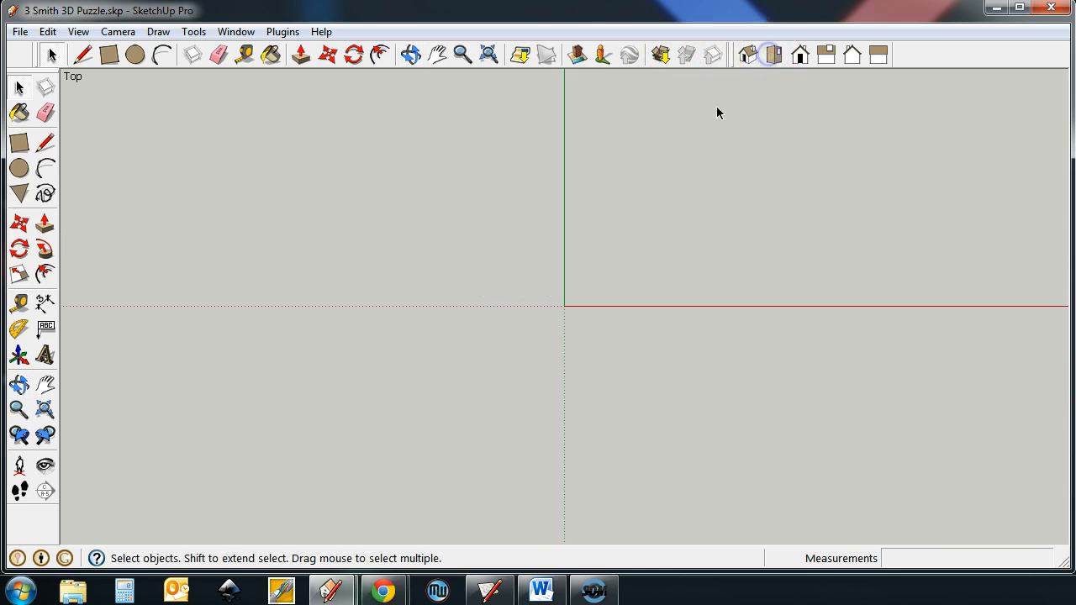
left_click(20, 143)
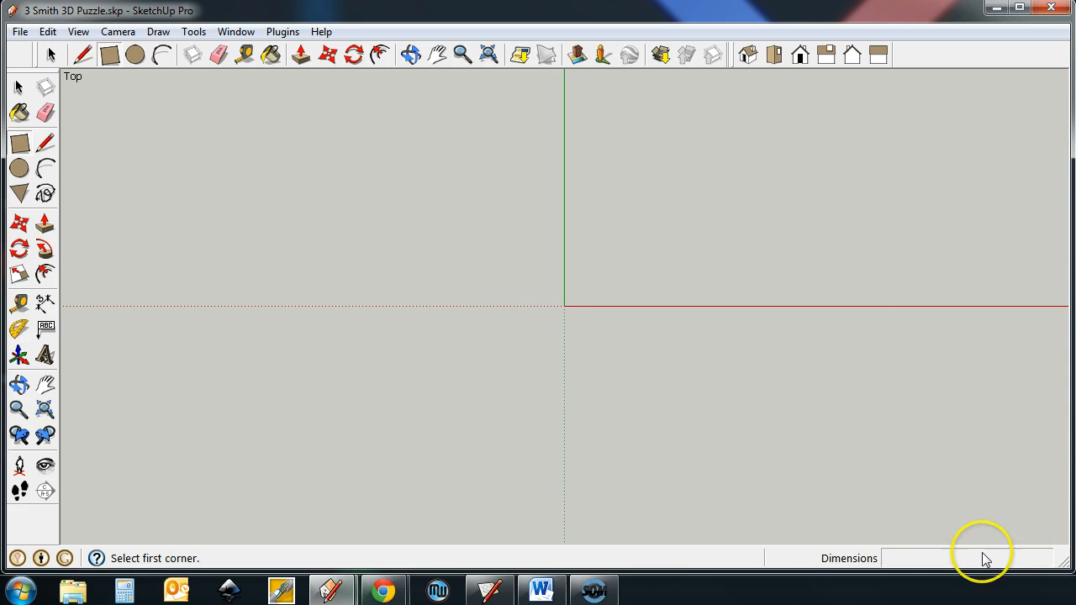
left_click(565, 305)
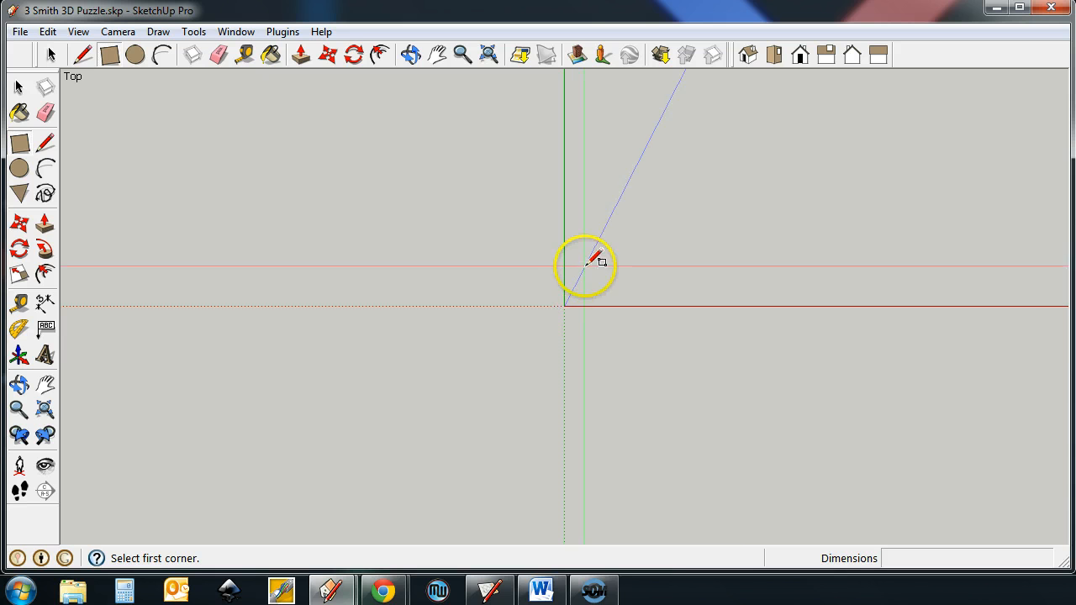
left_click(565, 306)
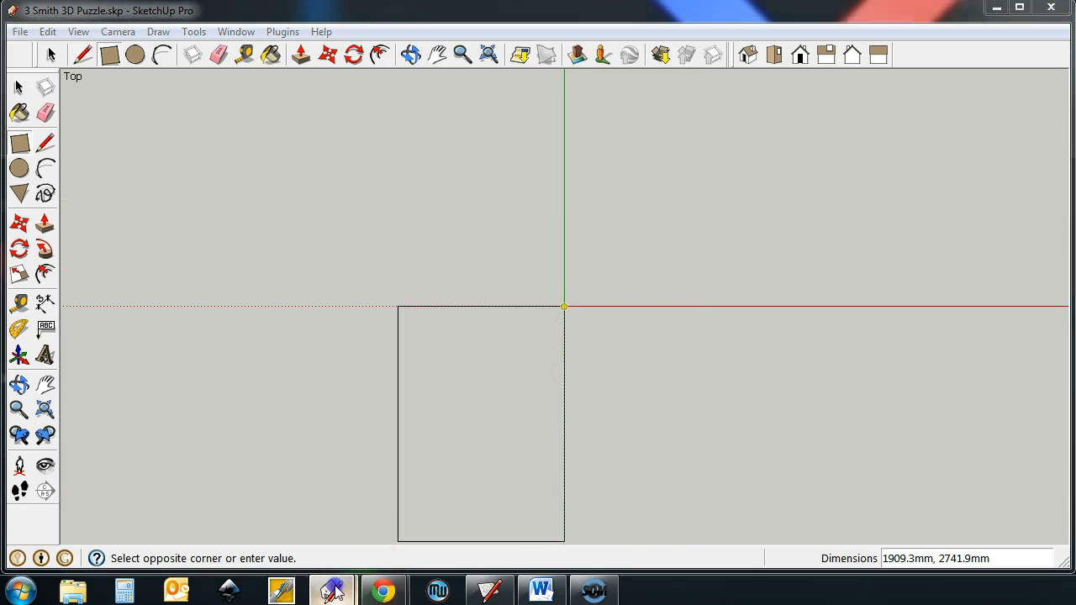
mouse_move(361, 582)
left_click(411, 533)
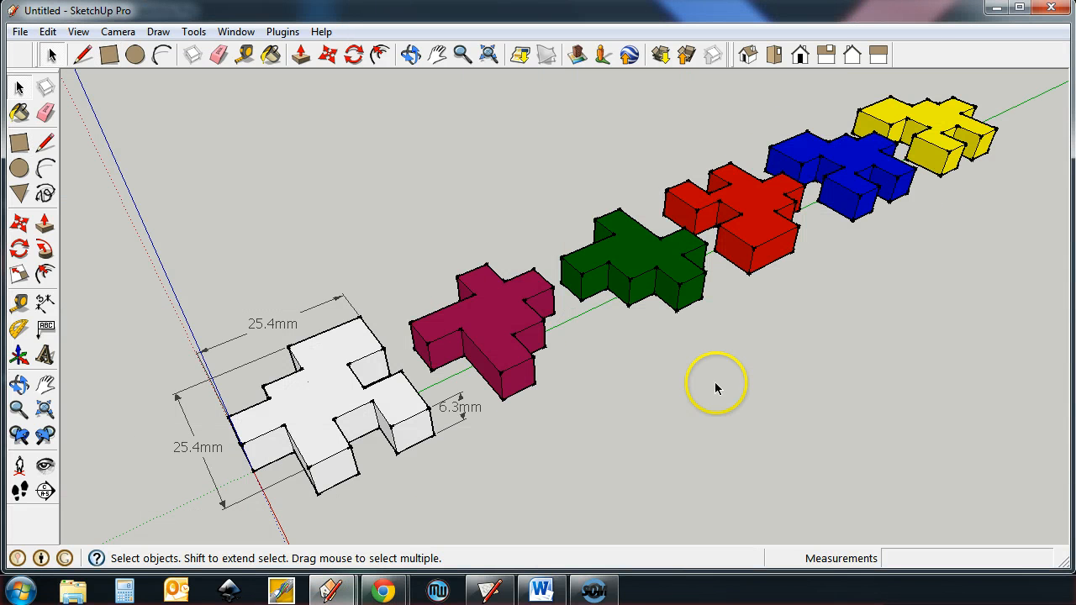
left_click(996, 8)
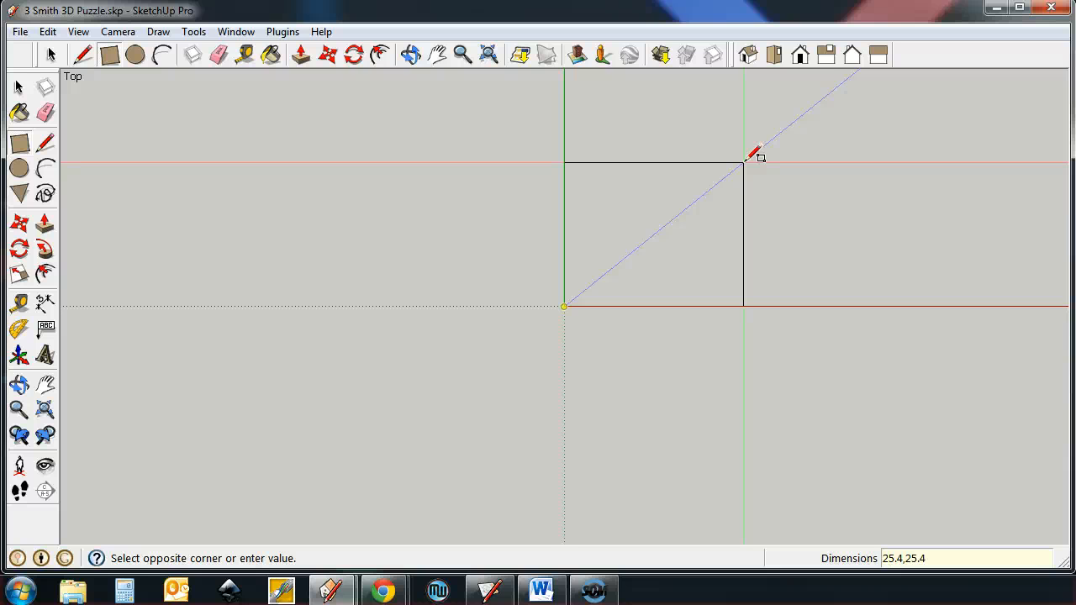
key("Escape")
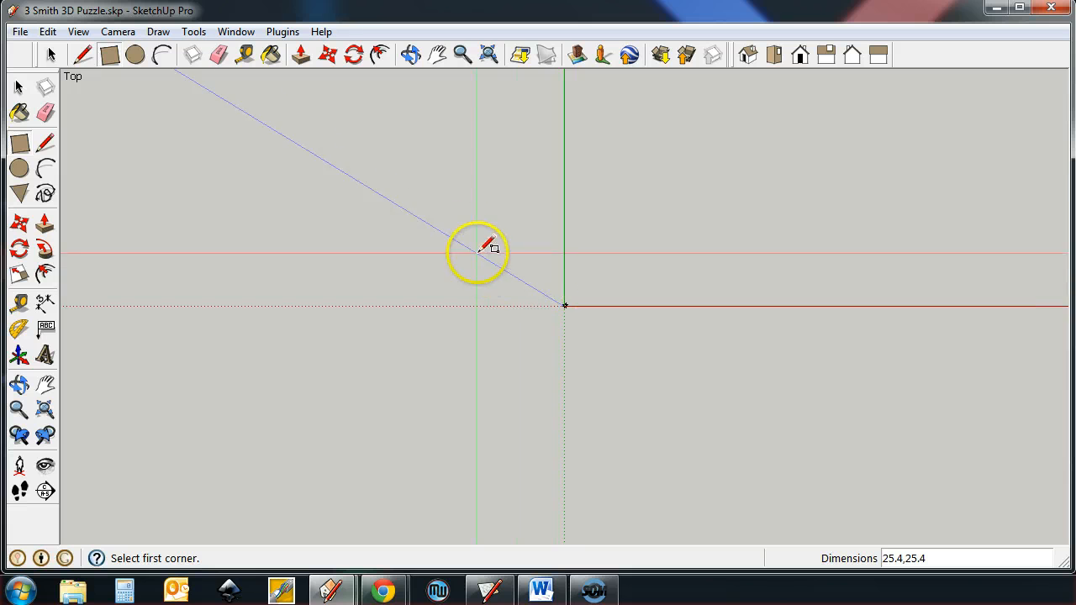
left_click(488, 54)
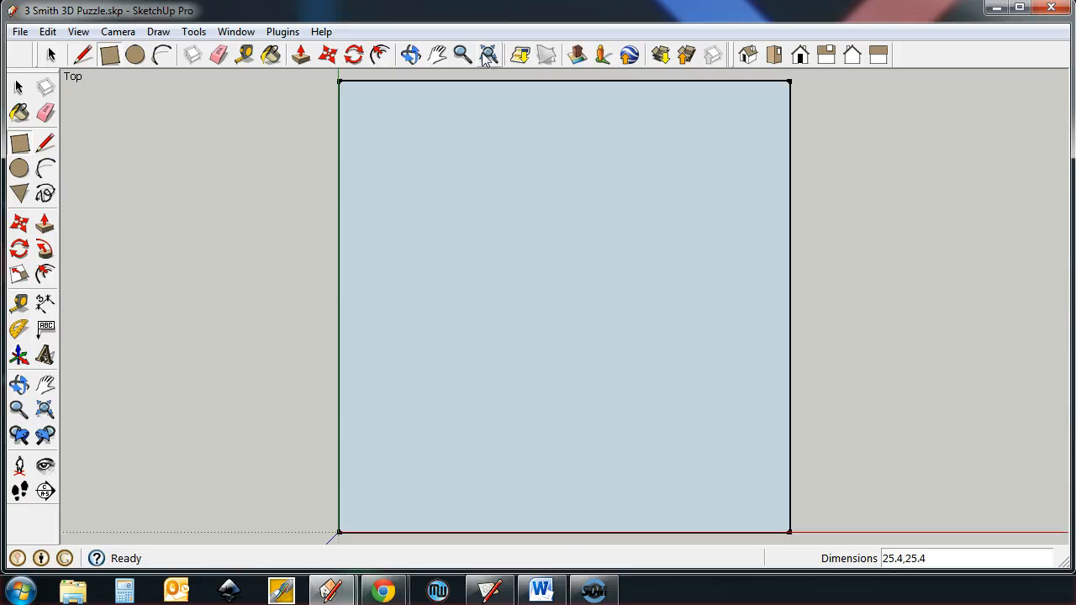
scroll(622, 248, "down", 2)
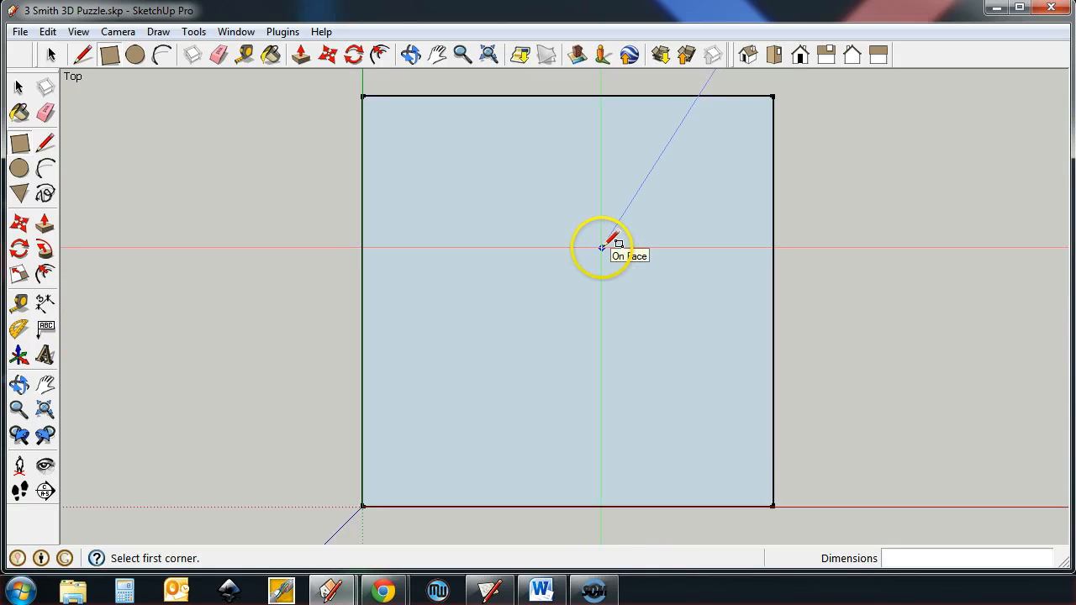
Step: Measure the square's side along the green axis with the Tape Measure tool, corner to corner
left_click(244, 55)
left_click(384, 111)
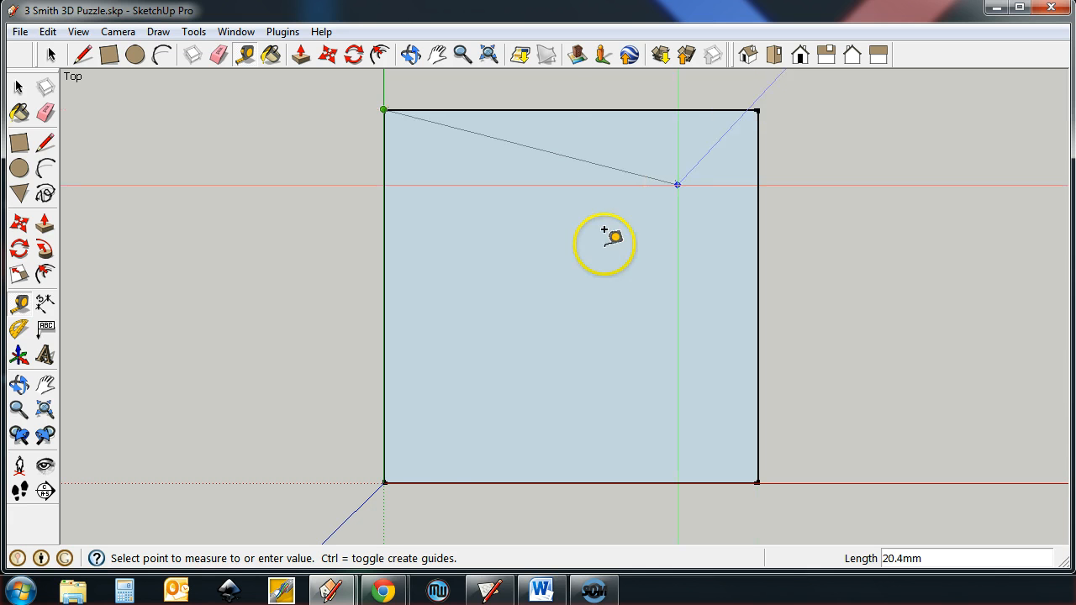
left_click(387, 471)
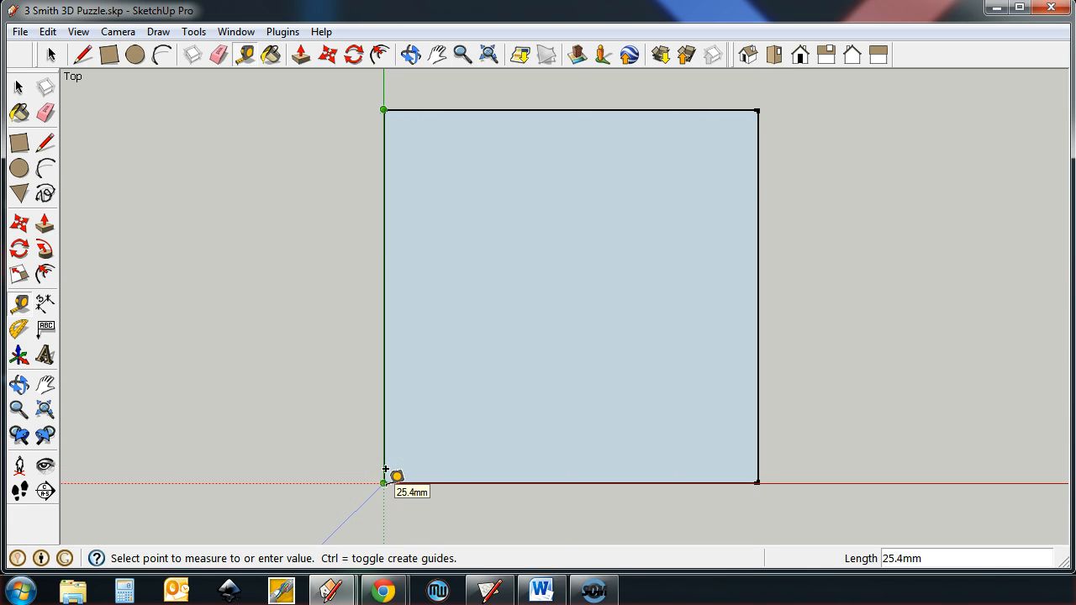
left_click(756, 110)
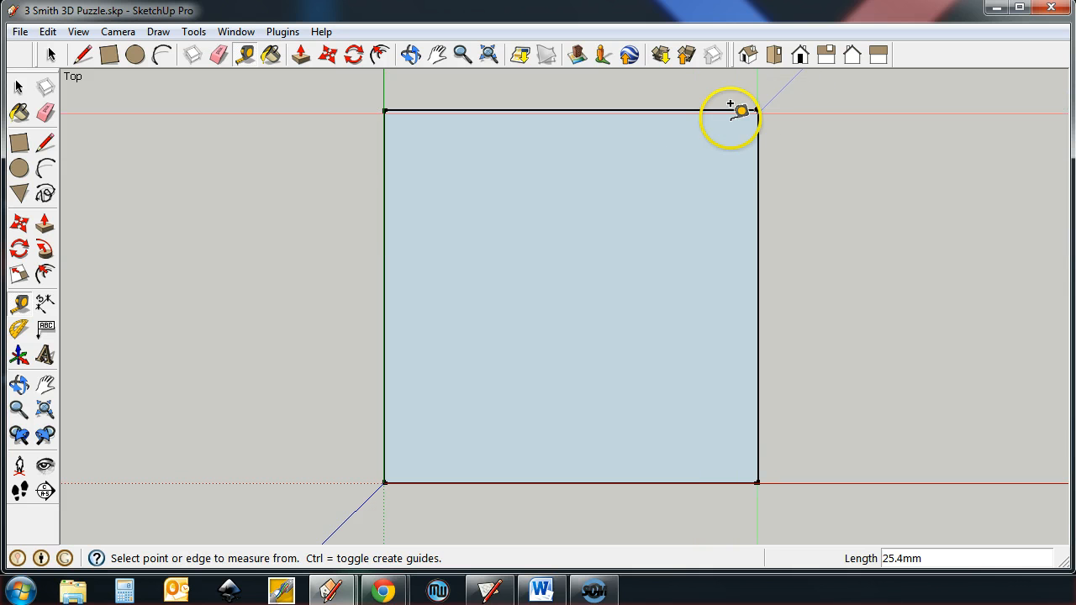
scroll(240, 295, "down", 5)
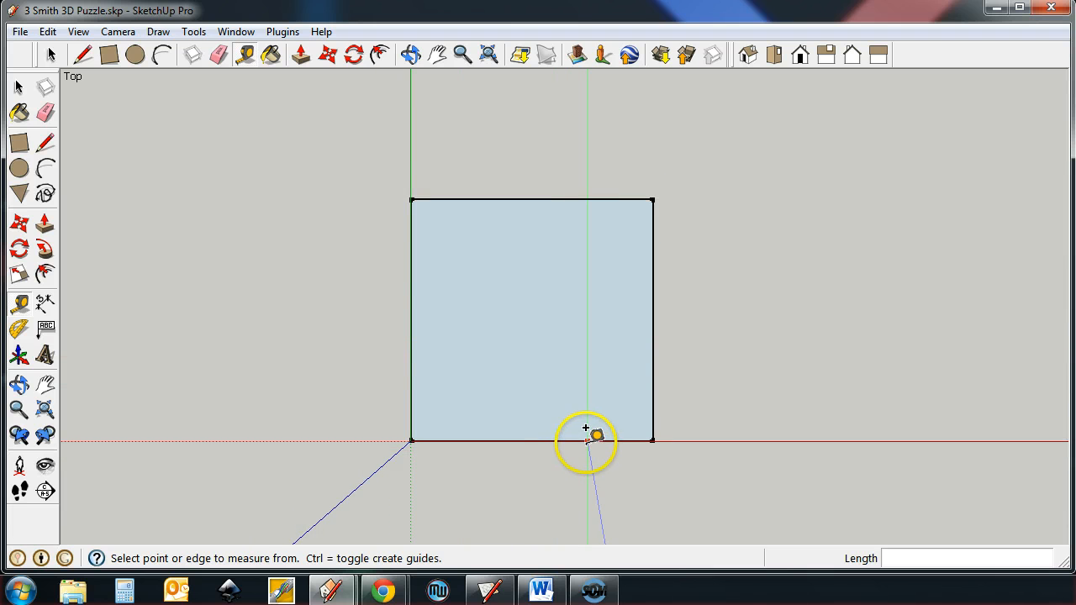
Step: Check the piece thickness in the reference model and Push/Pull the square up 6.35 mm into a block
left_click(748, 55)
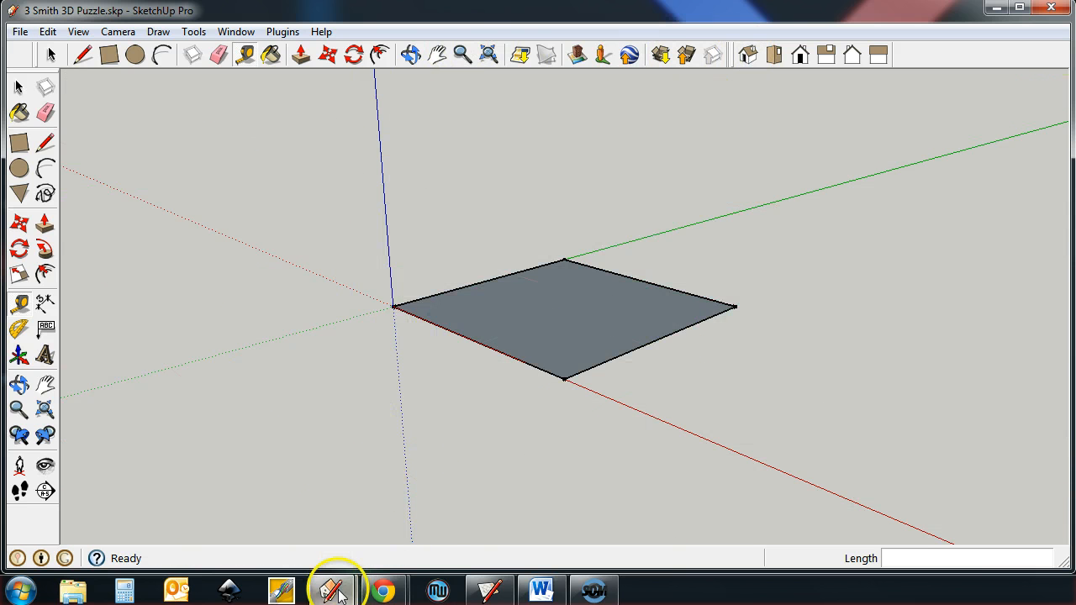
mouse_move(329, 586)
left_click(401, 521)
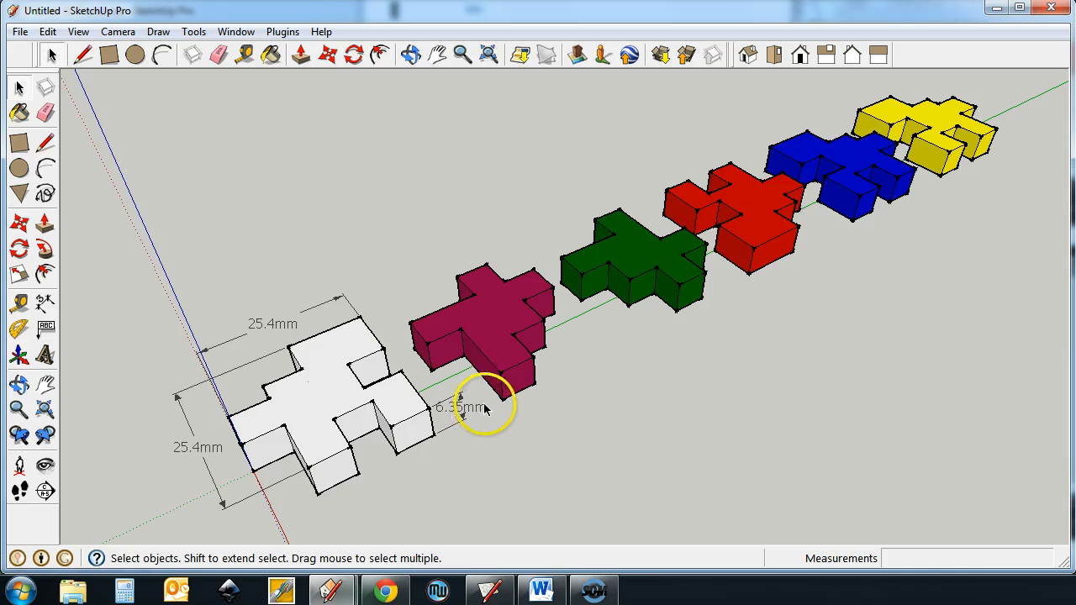
left_click(996, 8)
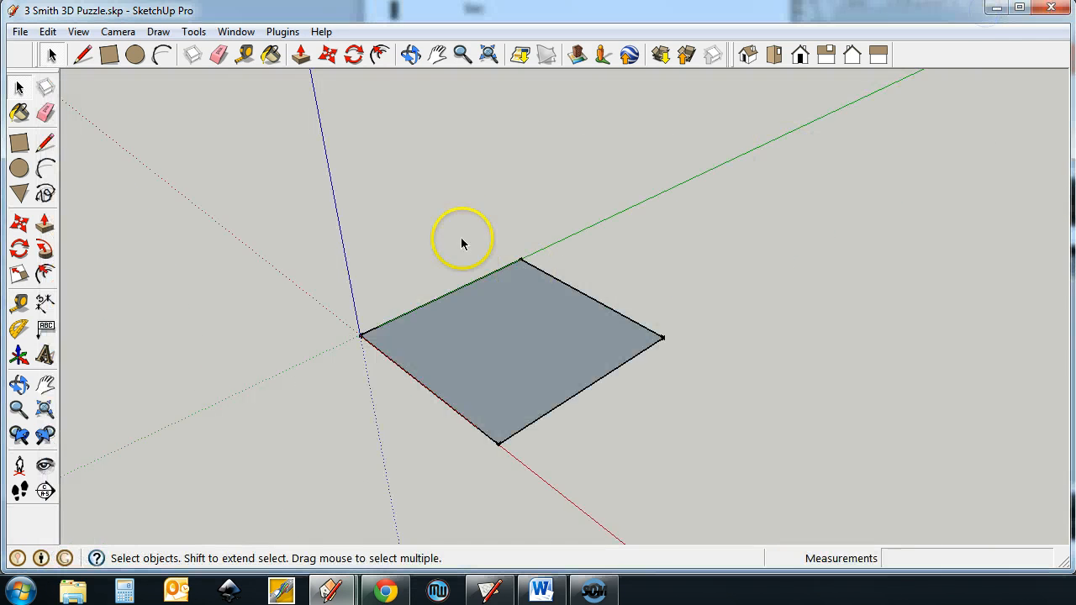
left_click(301, 54)
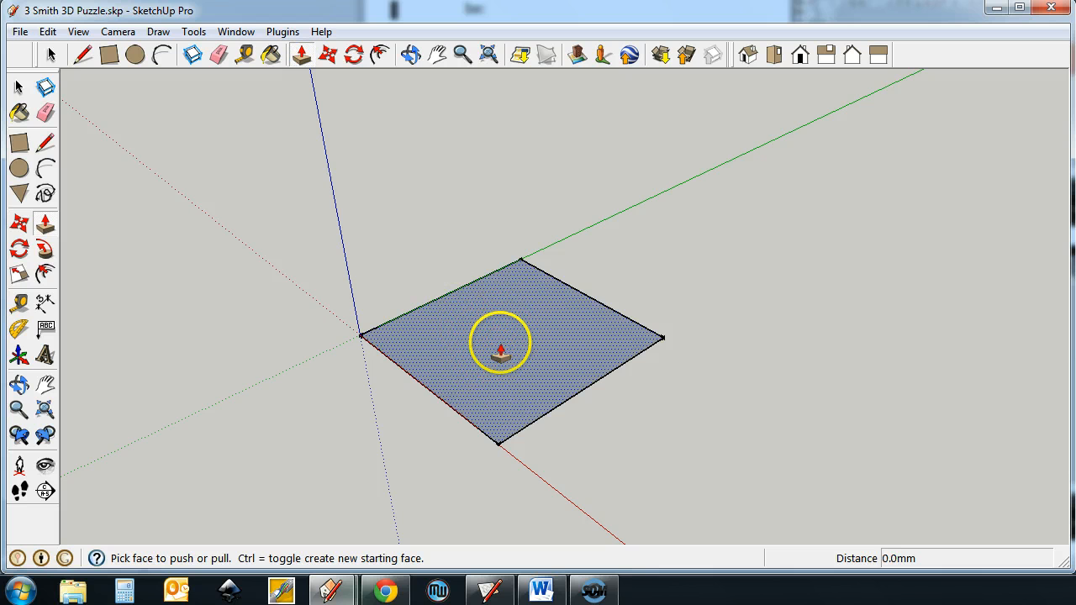
left_click_drag(500, 353, 501, 318)
left_click_drag(501, 304, 505, 313)
type("6")
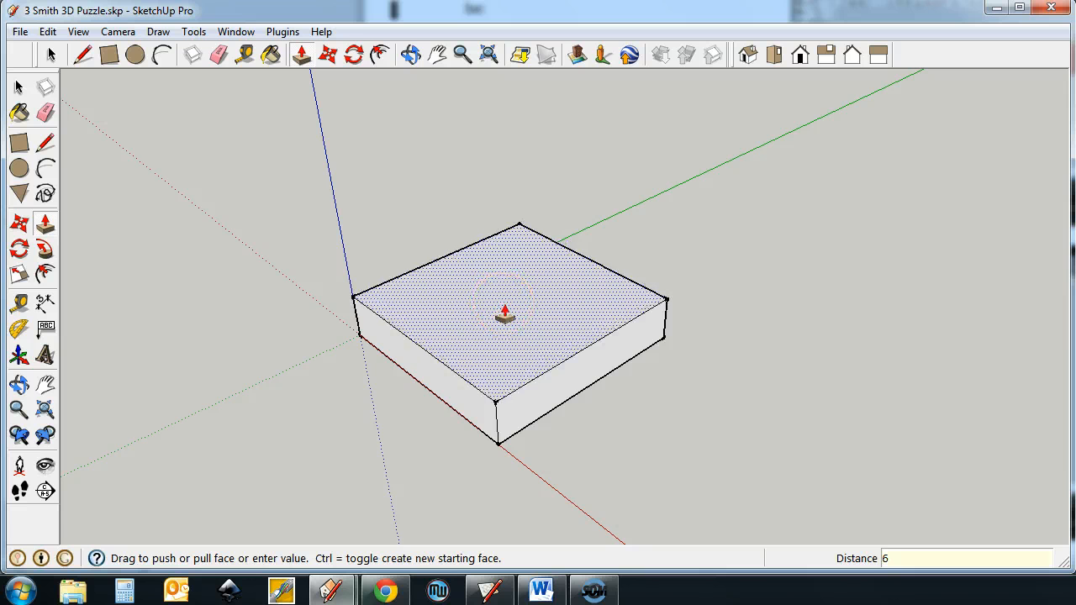
type(".35")
key("Return")
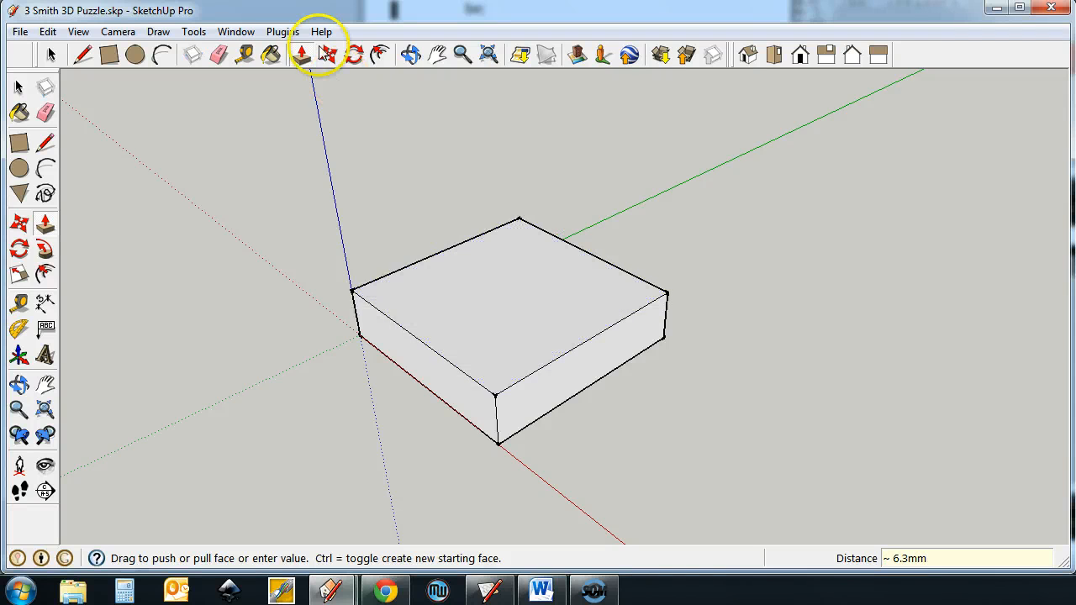
middle_click_drag(386, 513, 423, 503)
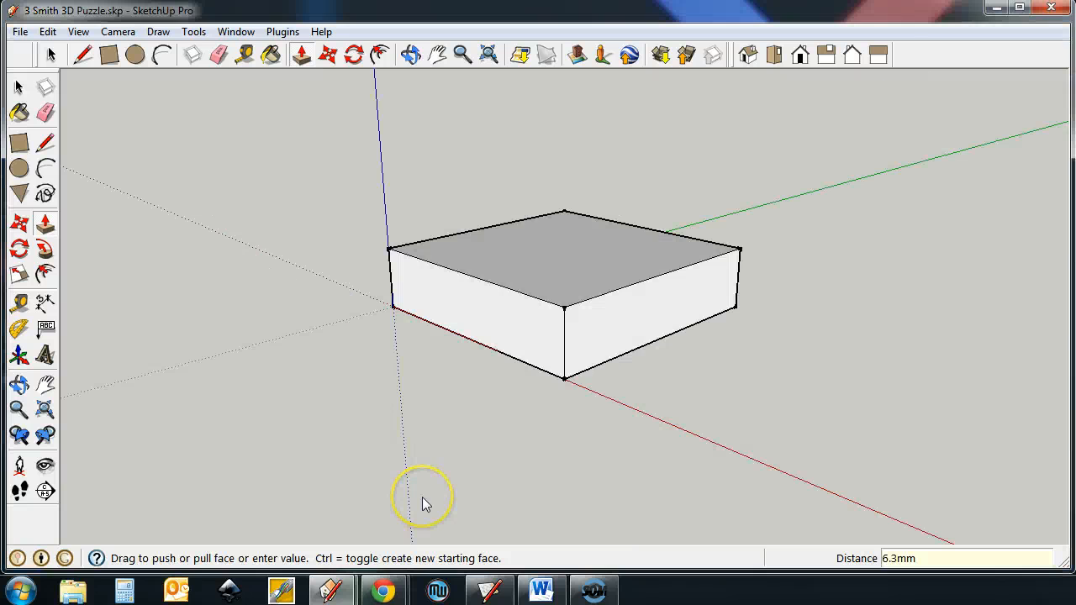